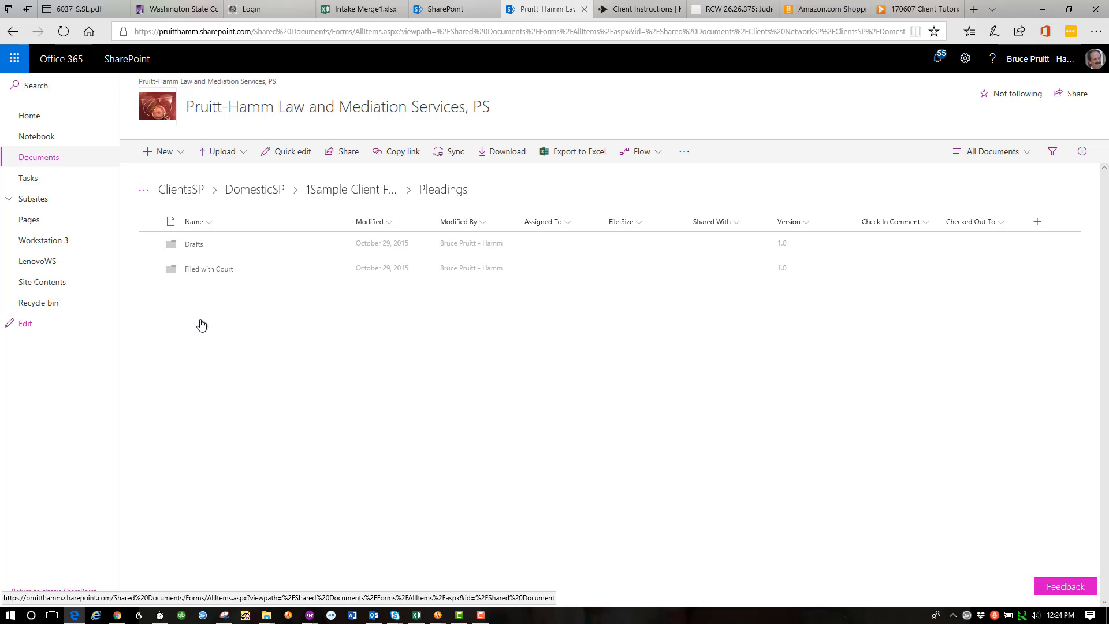
Step: Look through the Drafts and Filed with Court folders inside the sample client's Pleadings folder
click(193, 245)
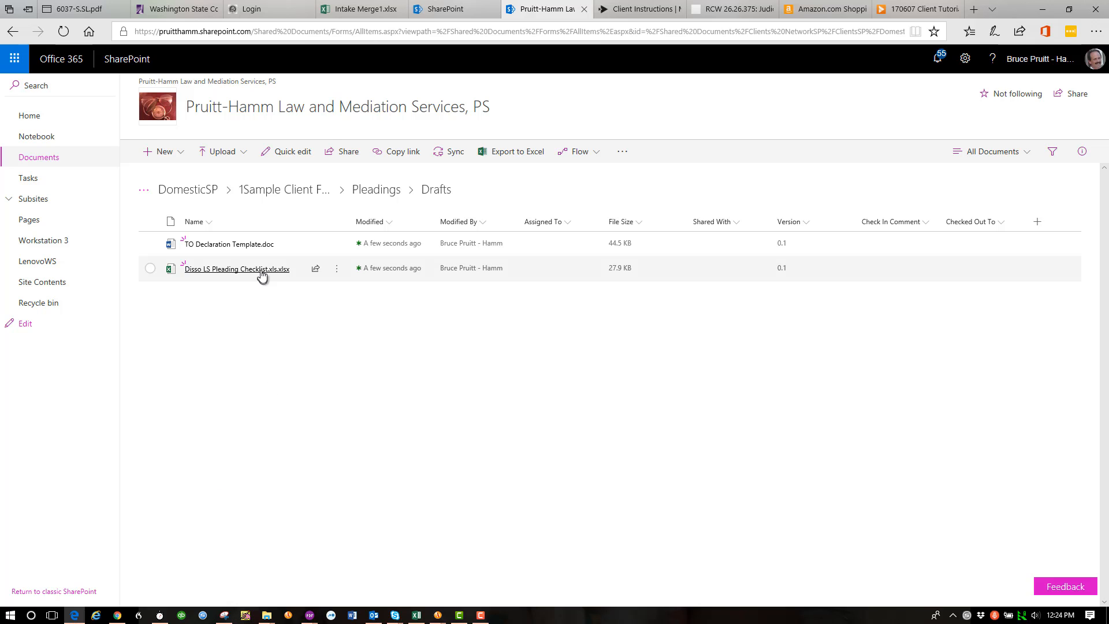
click(379, 194)
click(207, 271)
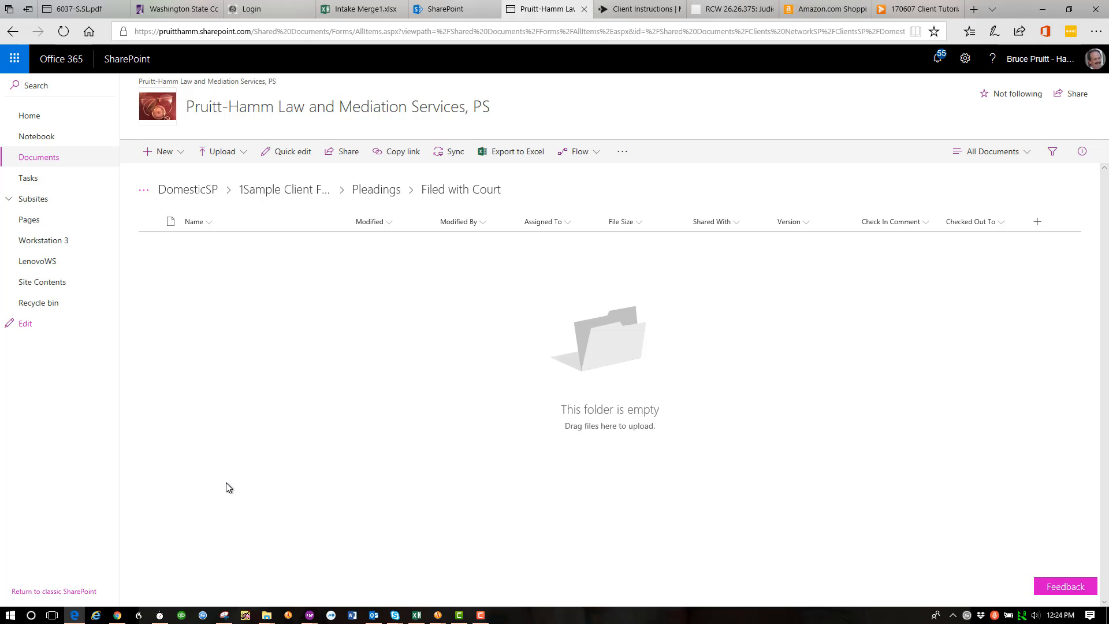
click(373, 193)
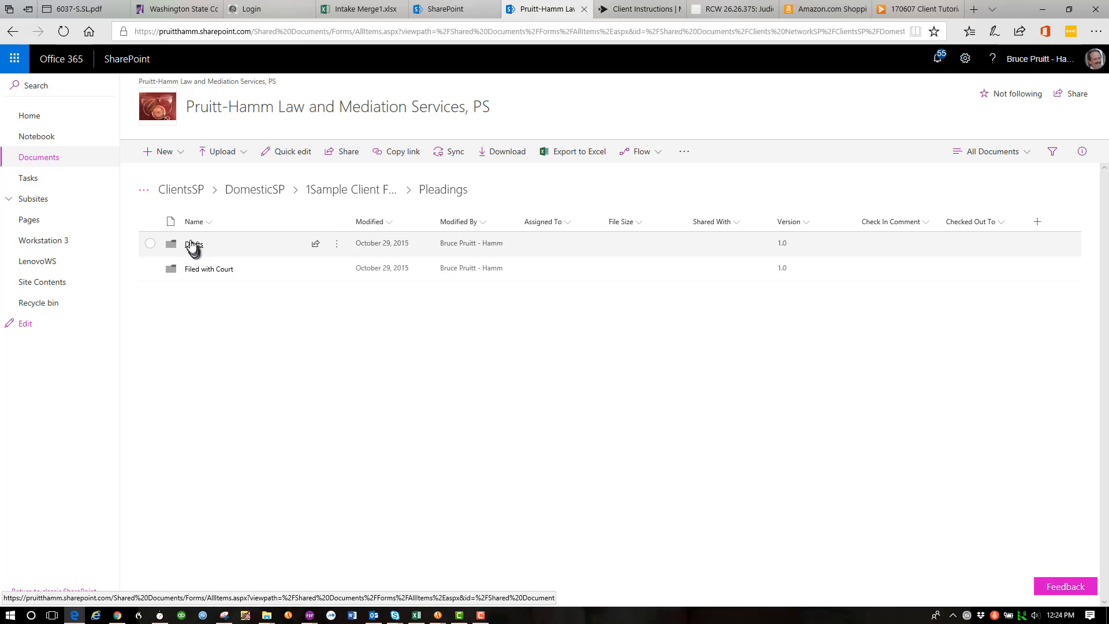
Step: Open the Disso LS Pleading Checklist workbook from the Drafts folder for editing in the browser
click(194, 245)
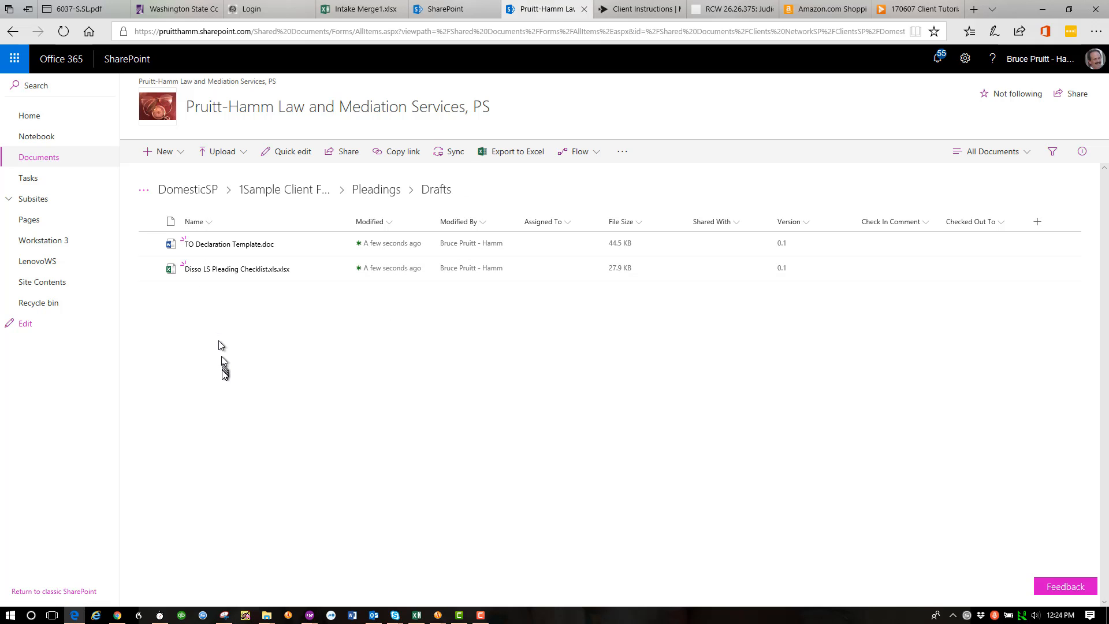
click(221, 270)
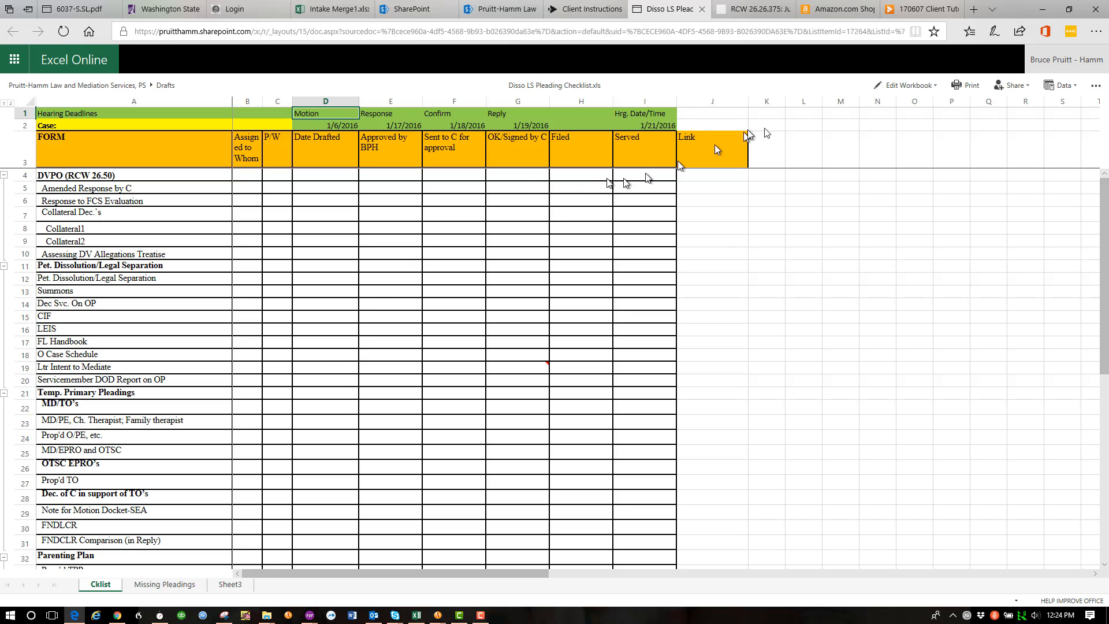
click(906, 84)
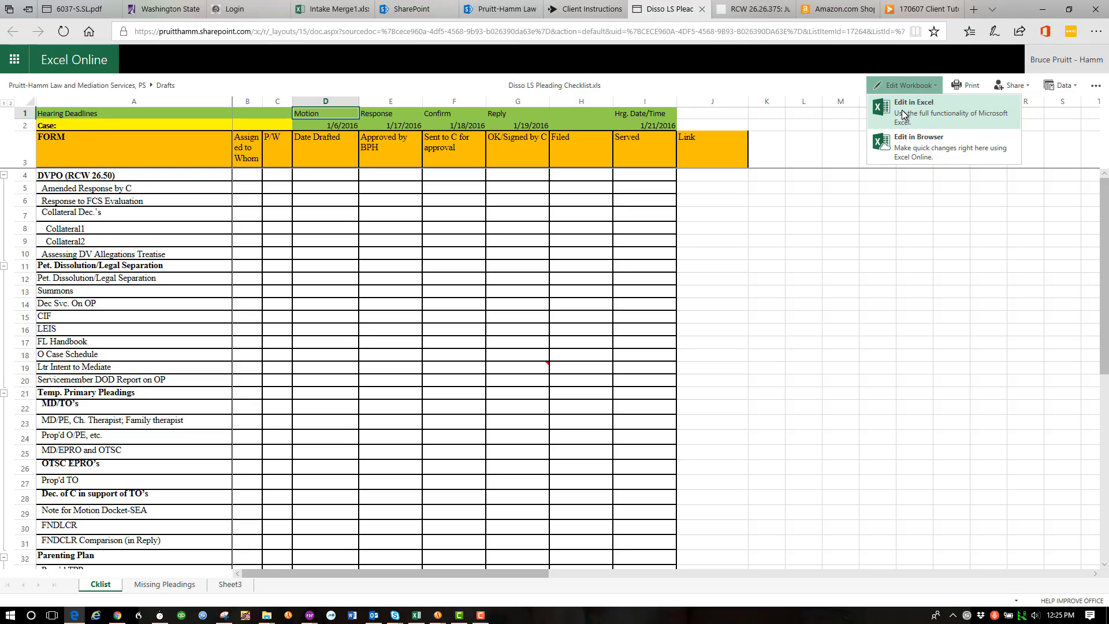
click(908, 146)
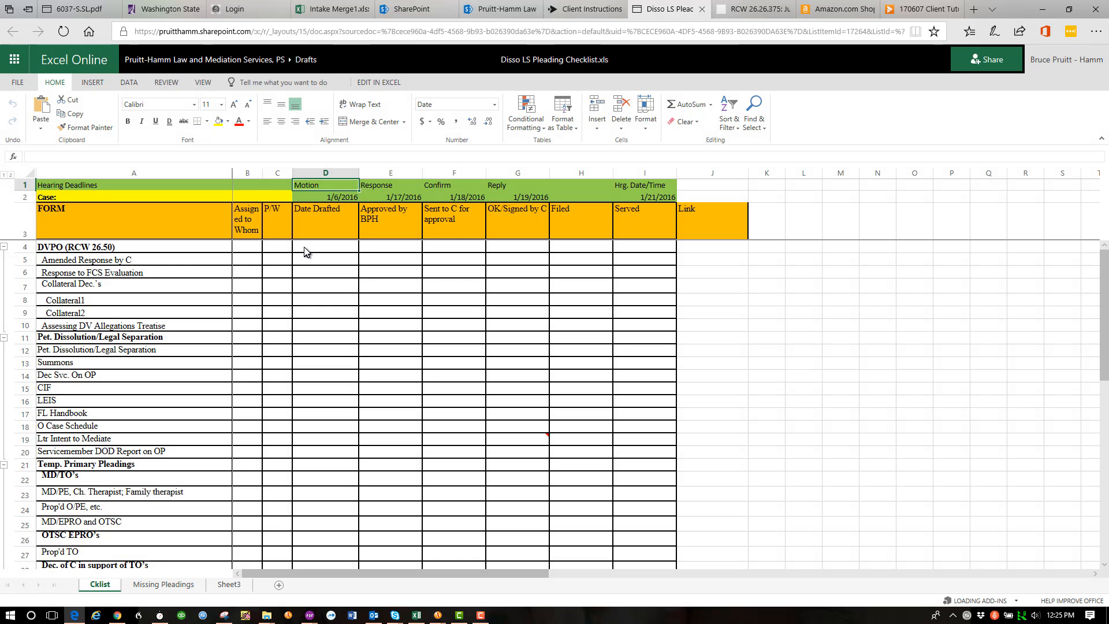
Step: Set the Hrg. Date/Time in cell I2 of the checklist to 4/7/18
click(305, 249)
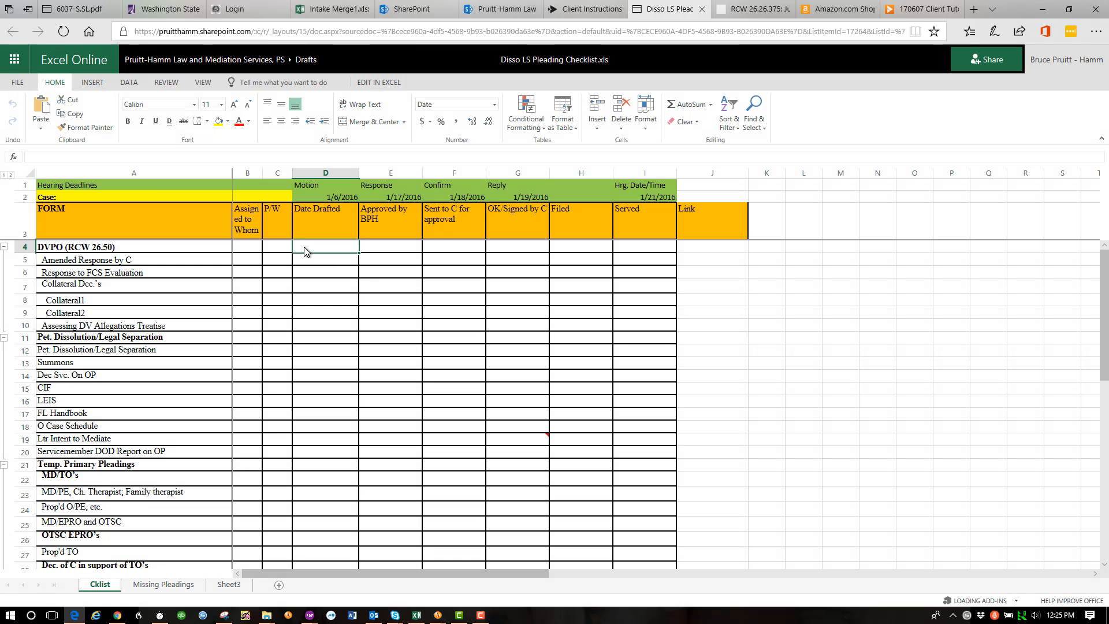
click(248, 249)
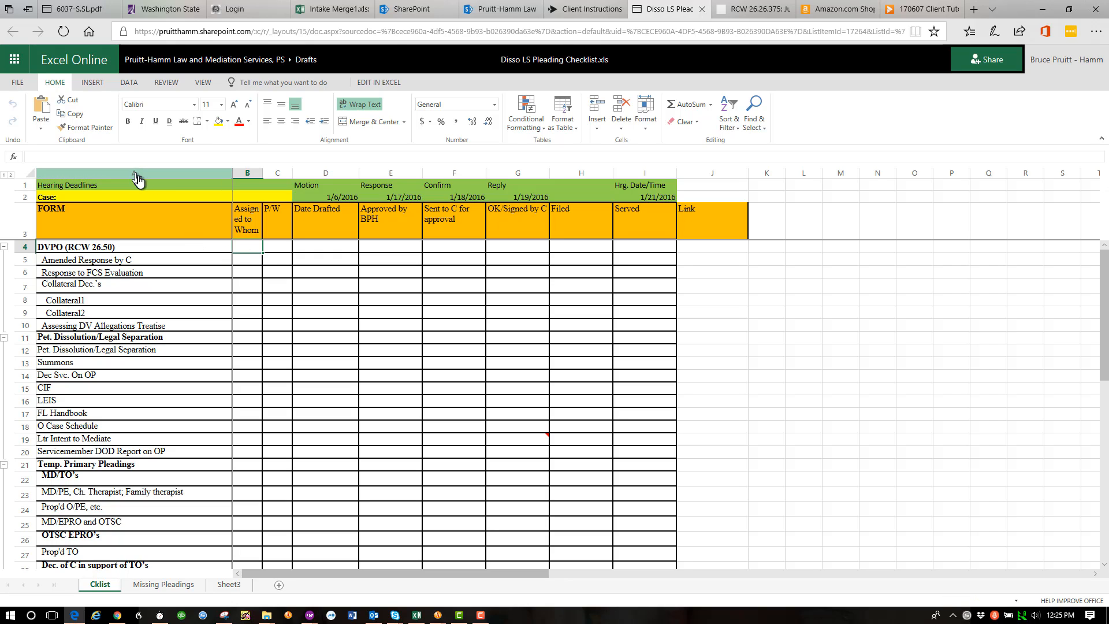
click(654, 197)
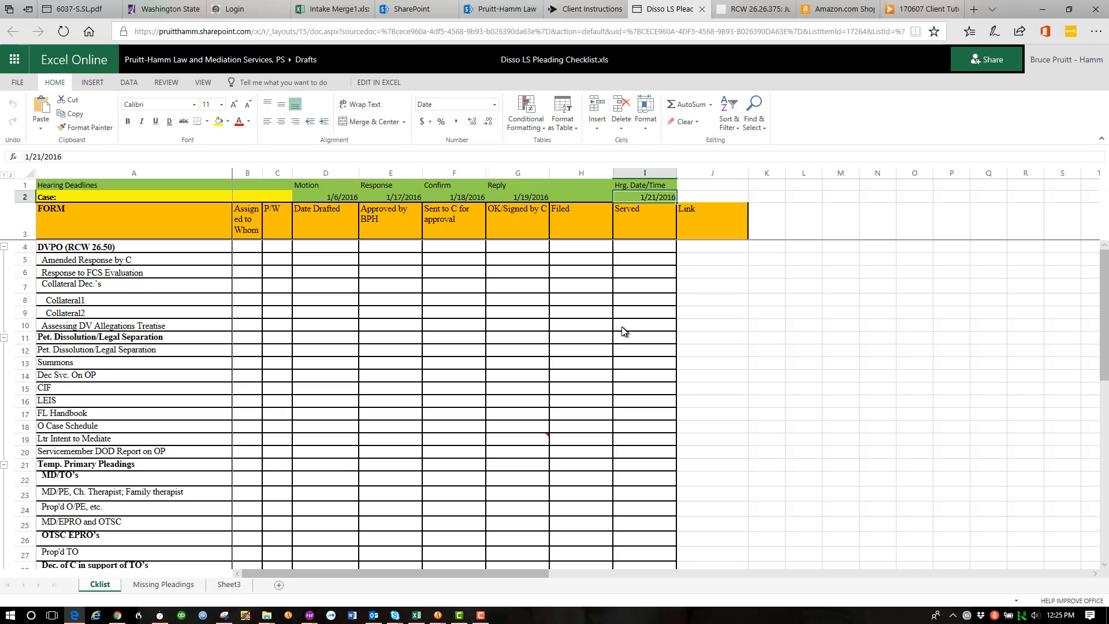
text(4/7/1)
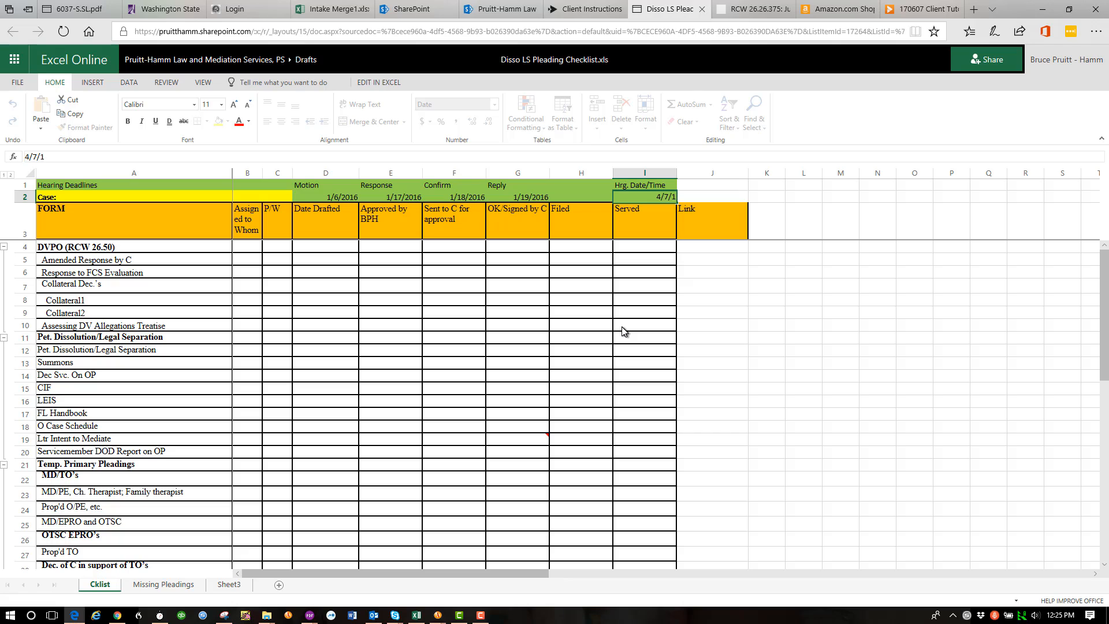
text(8)
key(Return)
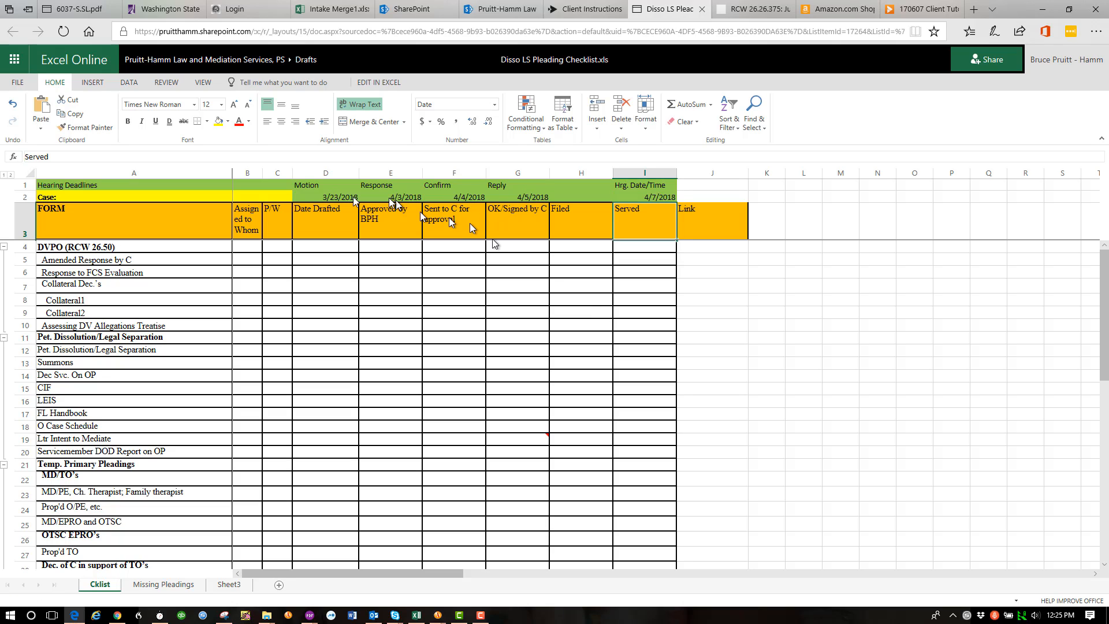
Step: Examine the formulas behind the Motion, Response, Confirm and Reply deadlines and the hearing date they depend on
click(337, 198)
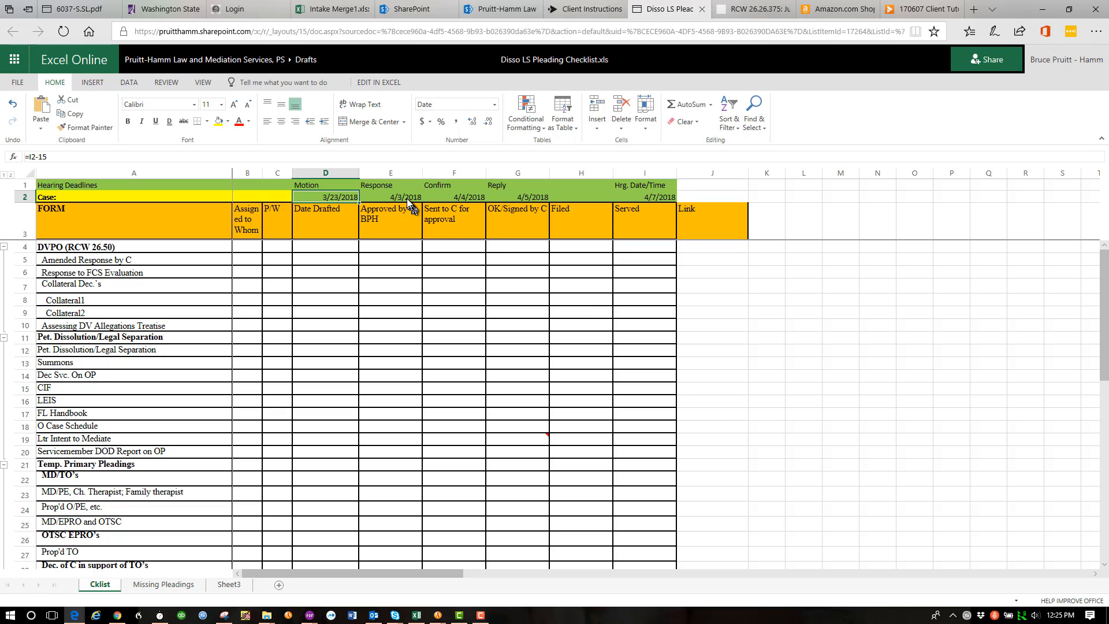
click(415, 199)
click(477, 198)
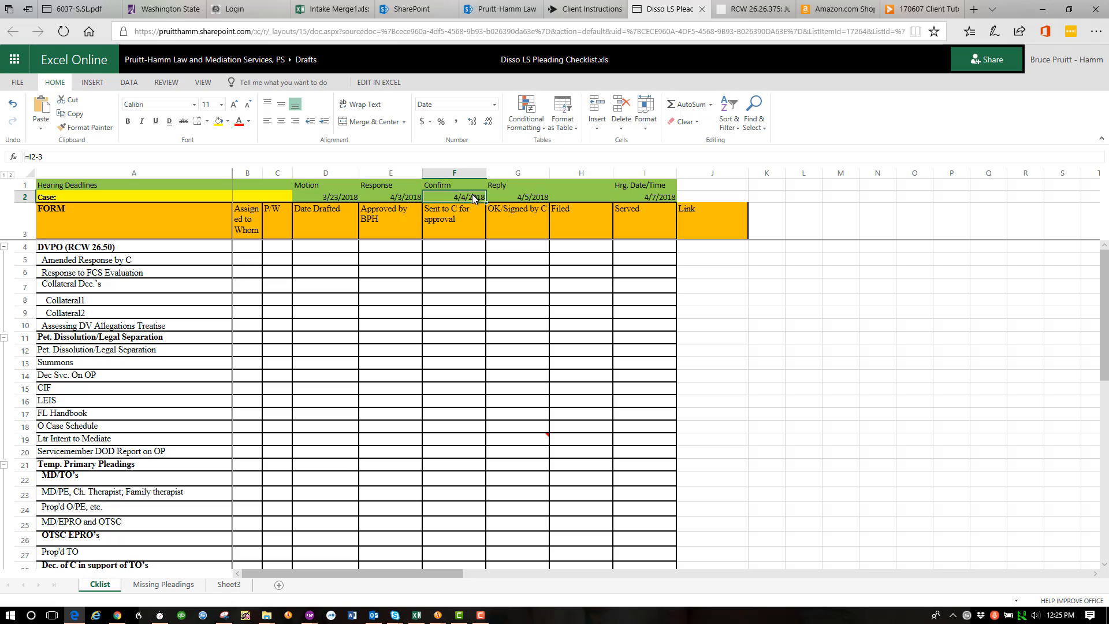
click(521, 200)
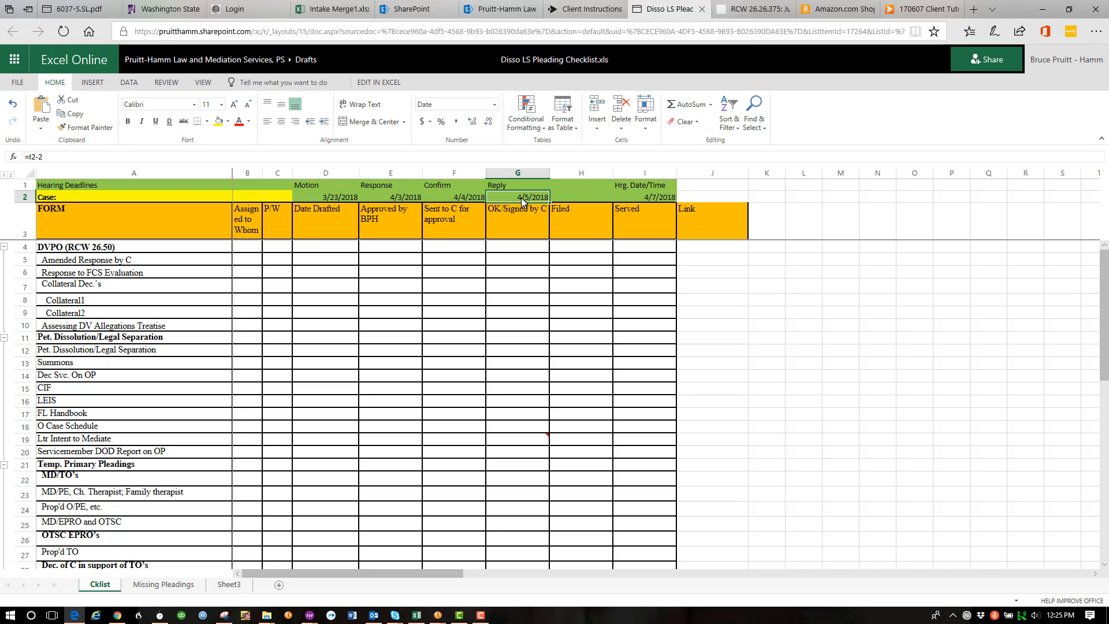
click(651, 199)
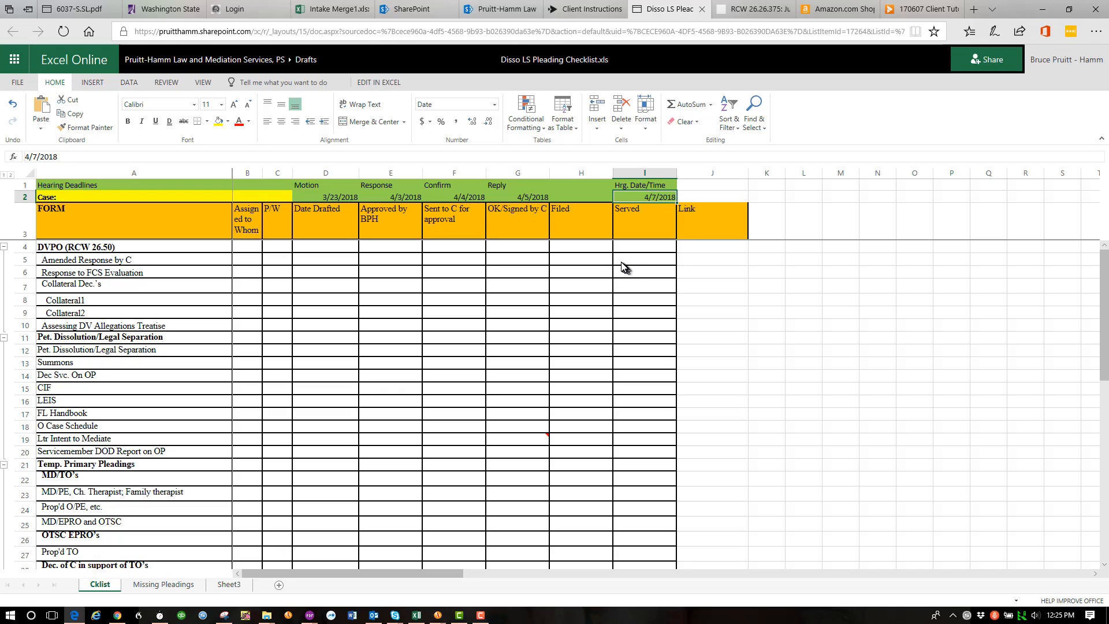
click(332, 200)
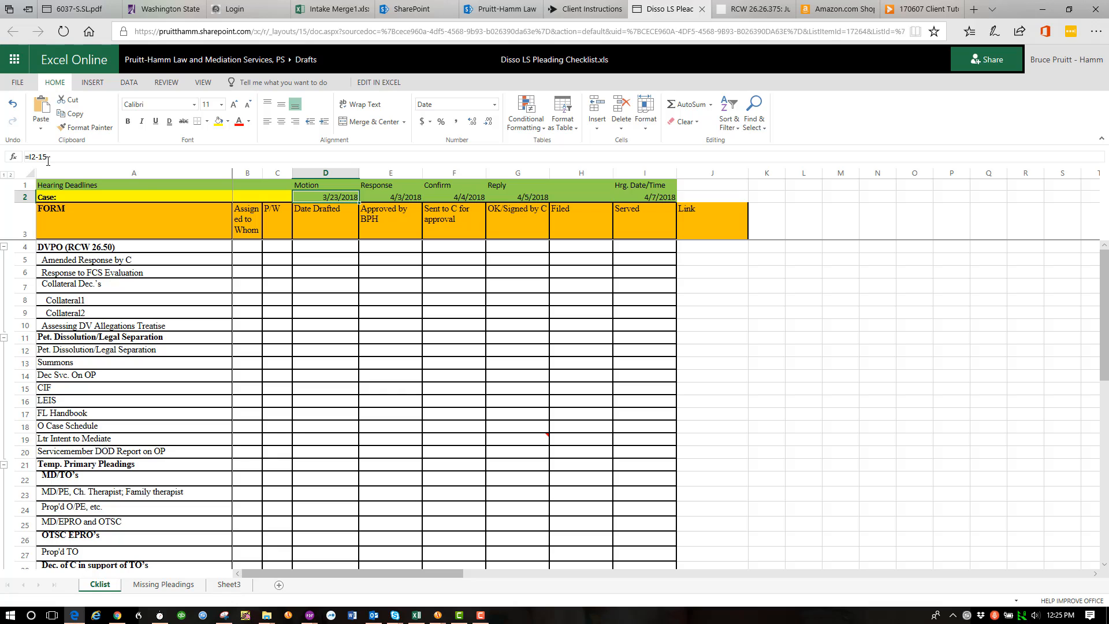
click(394, 197)
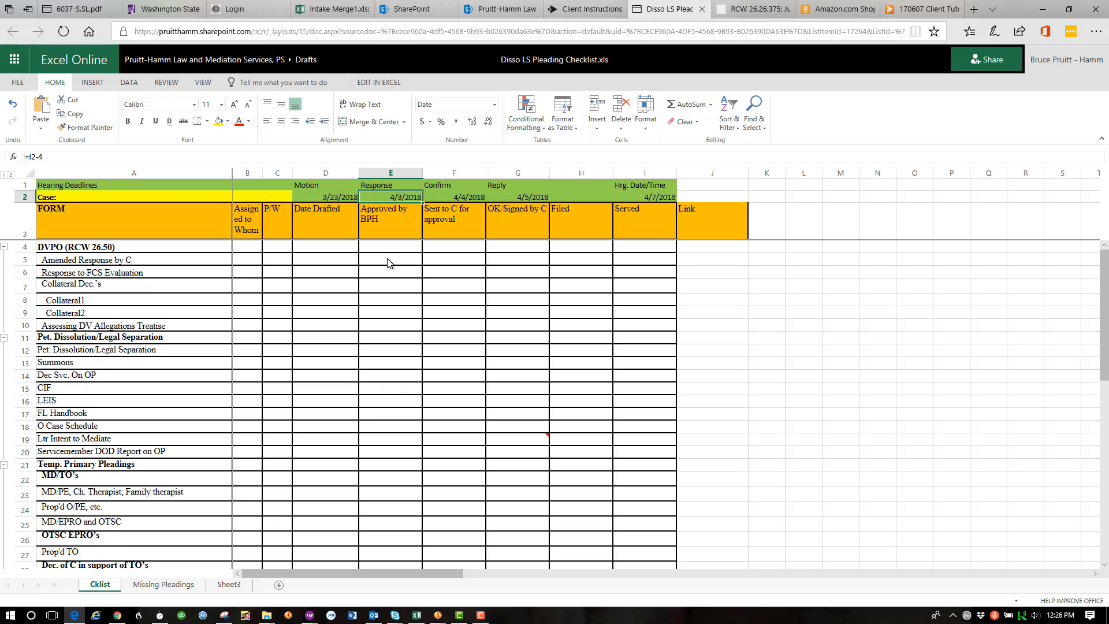
click(470, 198)
click(507, 196)
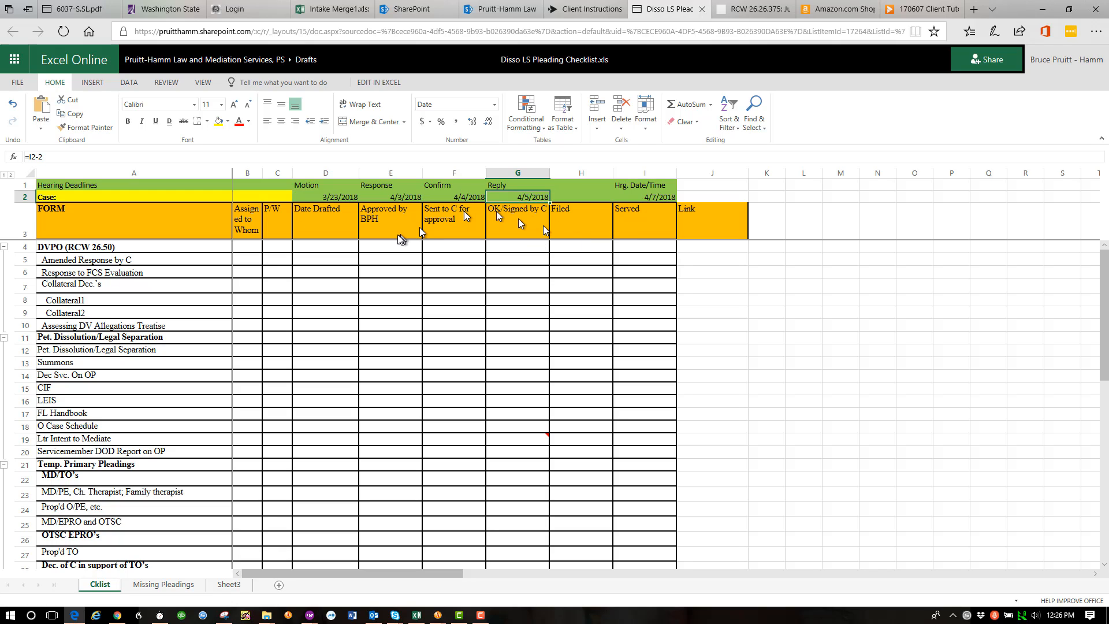
click(442, 198)
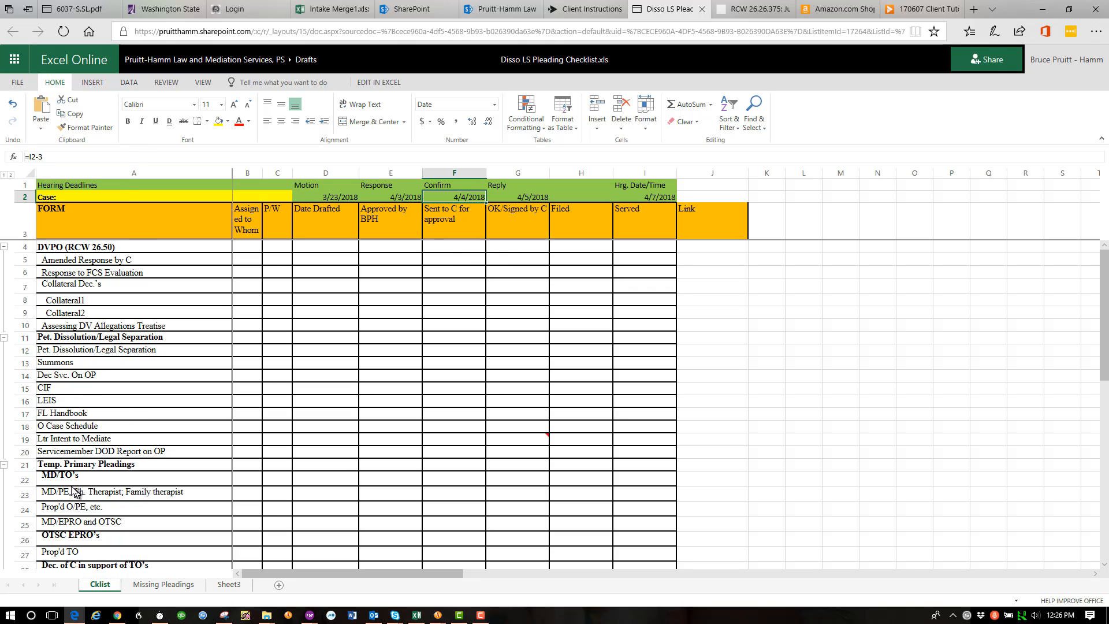
Step: Enter 3/30/18 as the OK/Signed by C date for the "Dec. of C in support of TO's" row
scroll(87, 444, down, 3)
scroll(90, 444, down, 1)
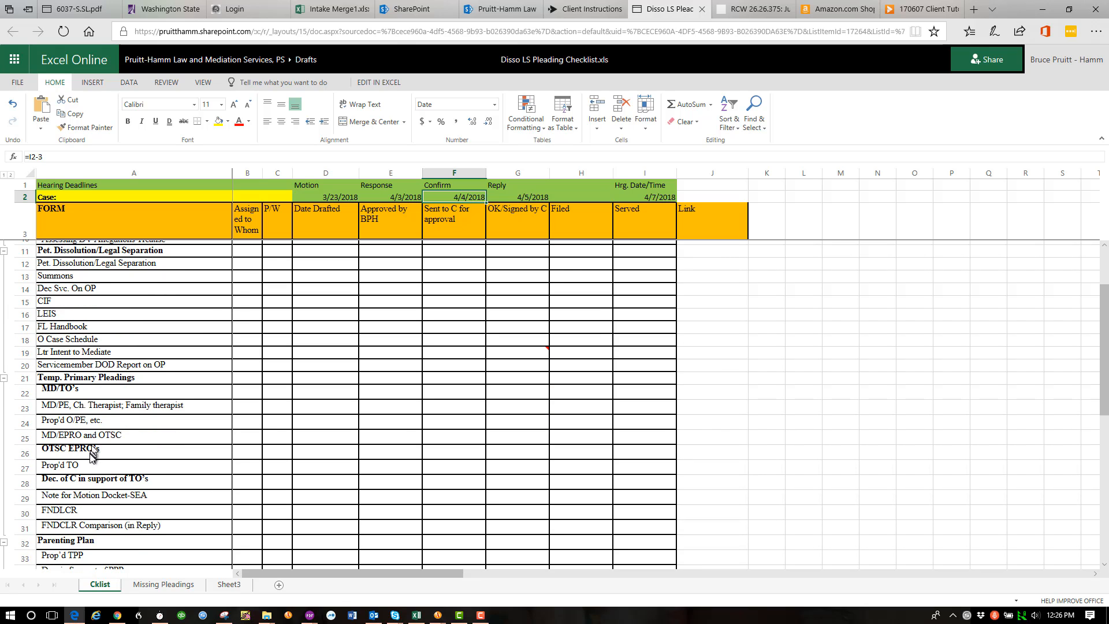
click(96, 484)
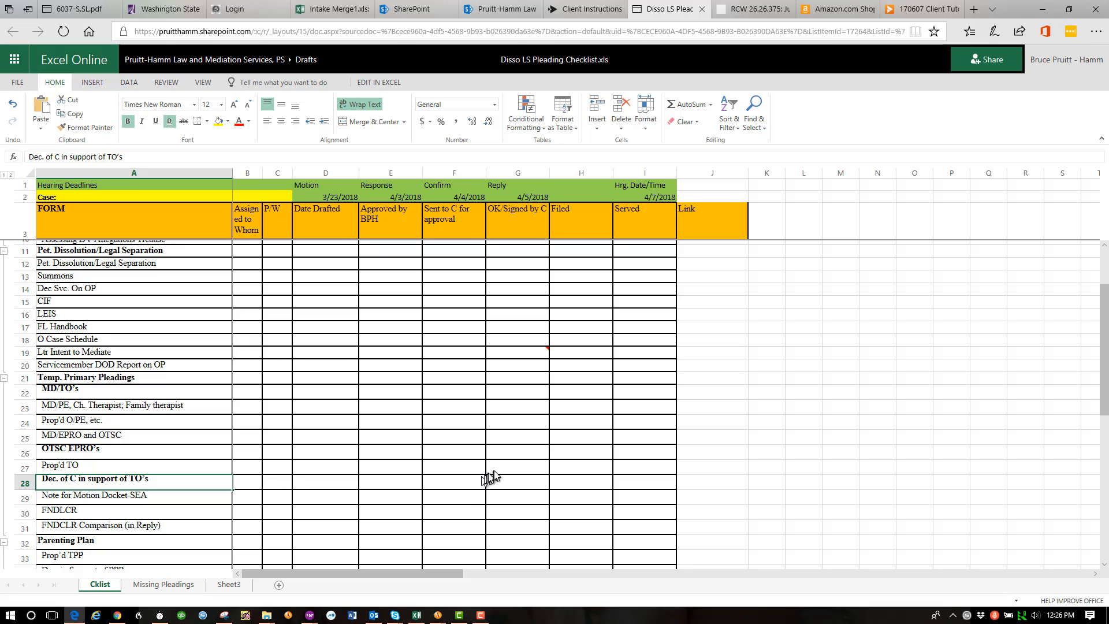
click(502, 484)
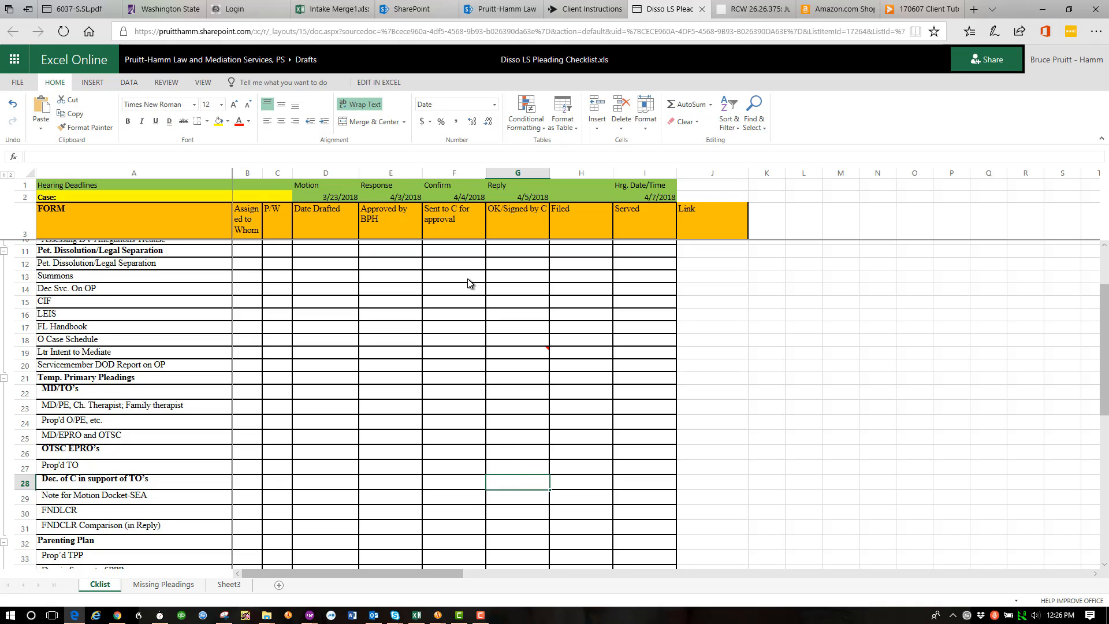
text(3/30/18)
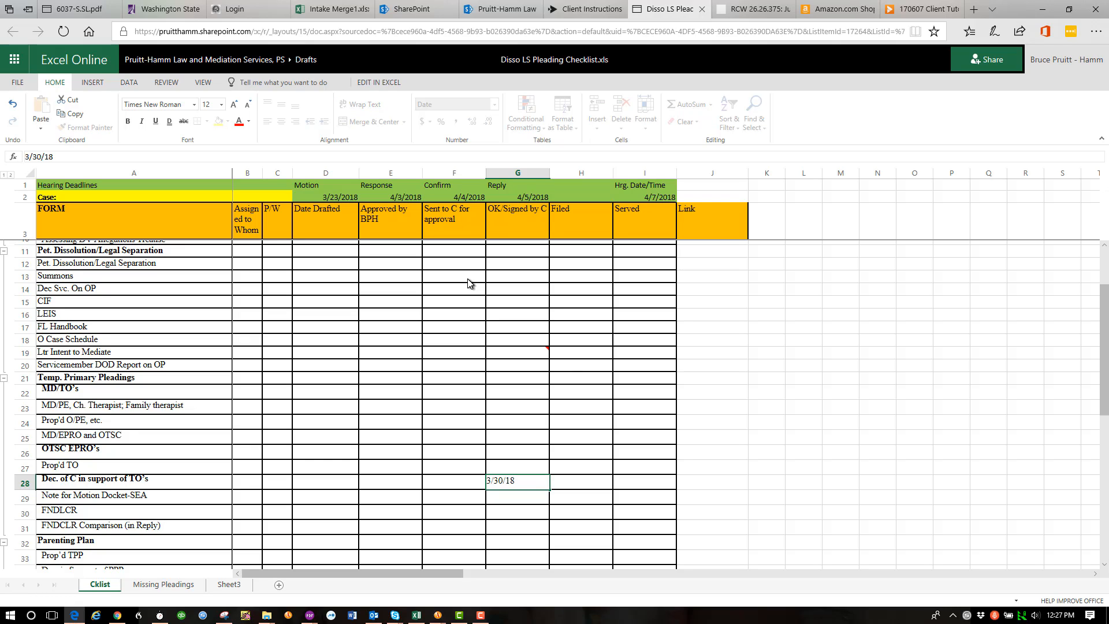
key(Tab)
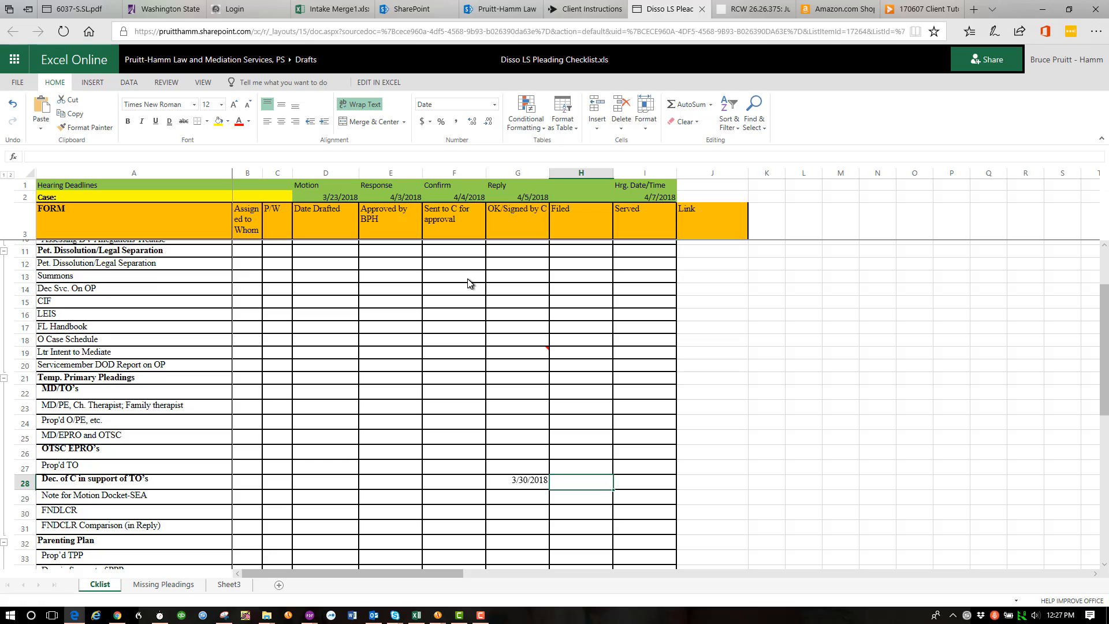
Step: Post the comment "Needs some revision." on the signed date cell of the "Dec. of C in support of TO's" row
click(509, 486)
right_click(507, 486)
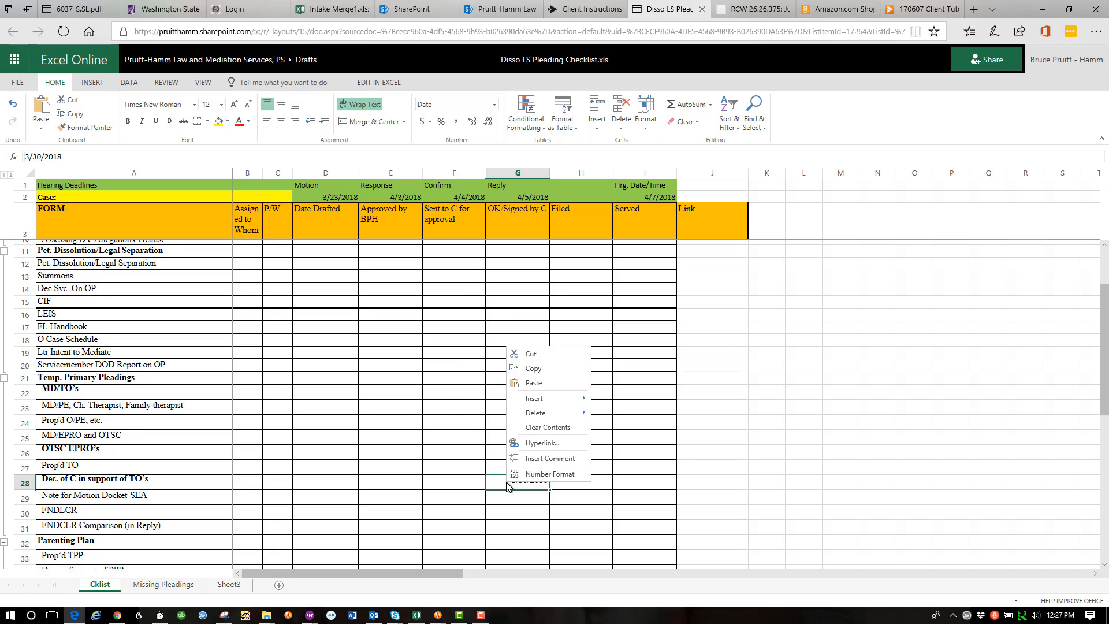
click(531, 462)
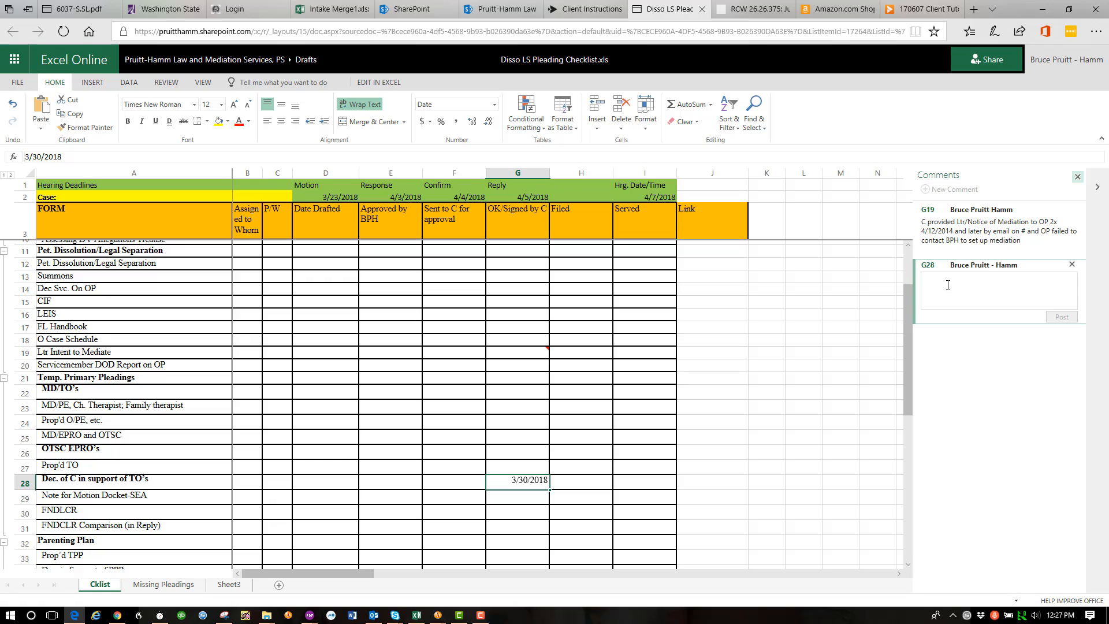
click(986, 280)
text(Needs some revision.)
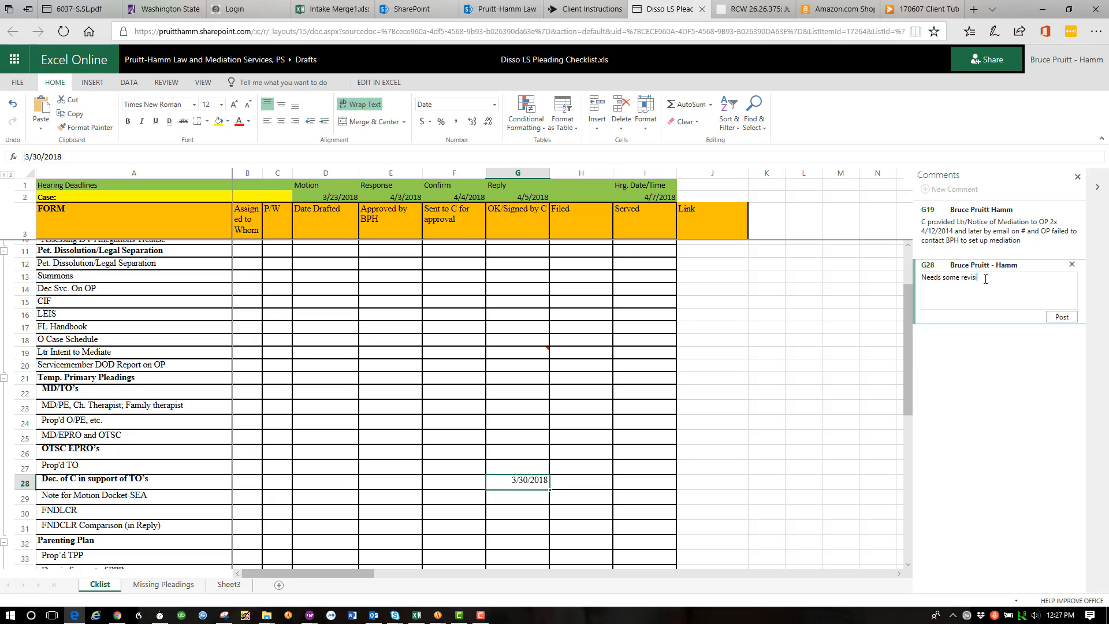
click(1062, 317)
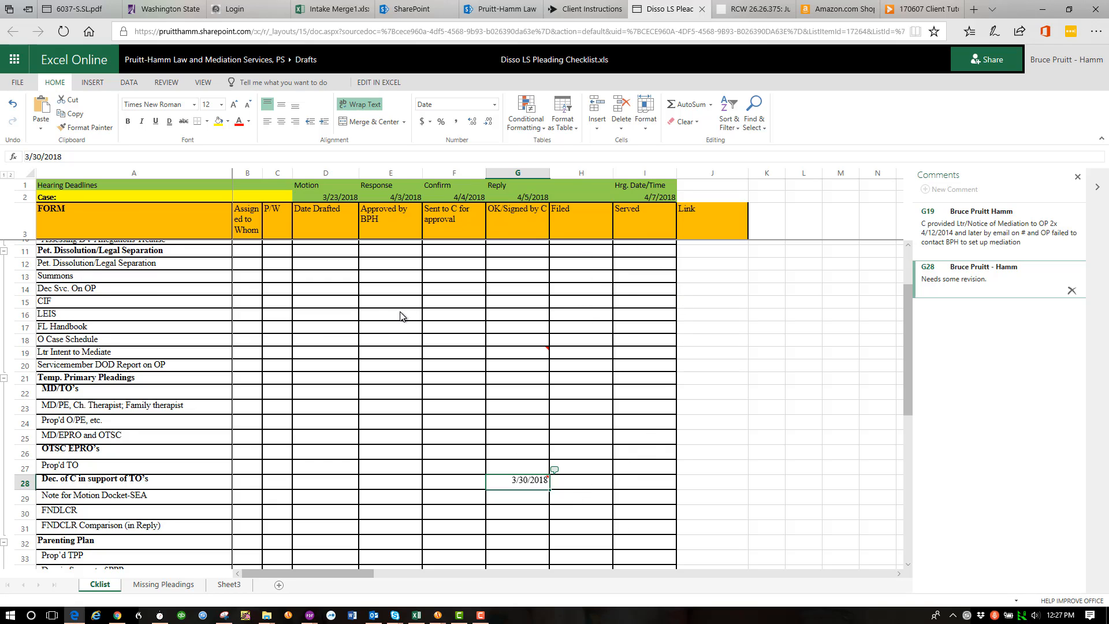
Step: Collapse the DVPO (RCW 26.50) and Pet. Dissolution/Legal Separation row groups
scroll(283, 306, up, 2)
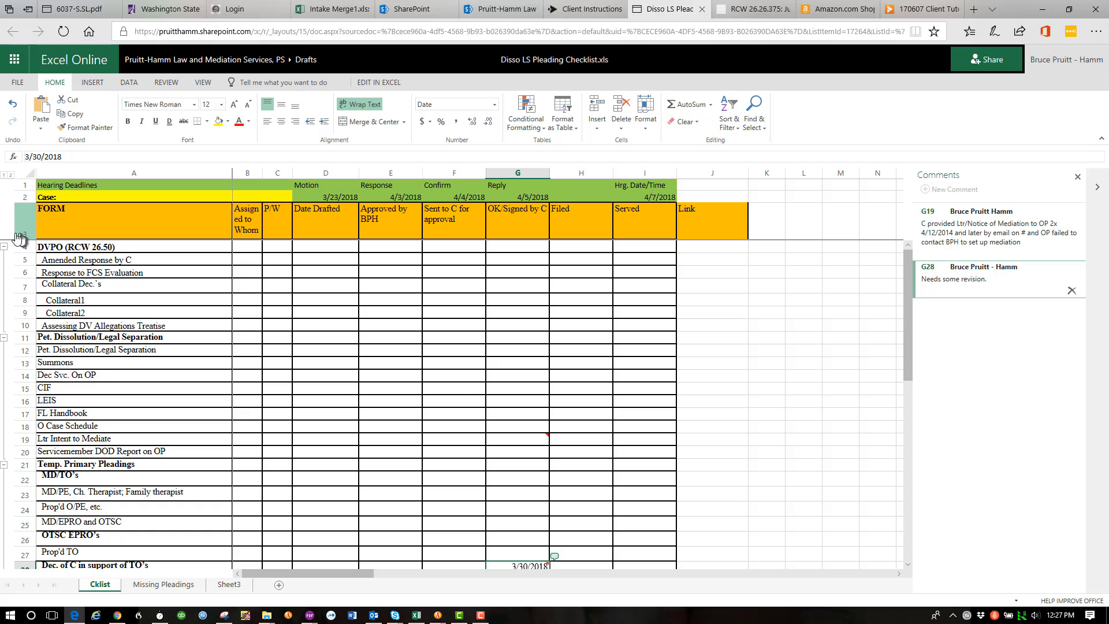
click(4, 250)
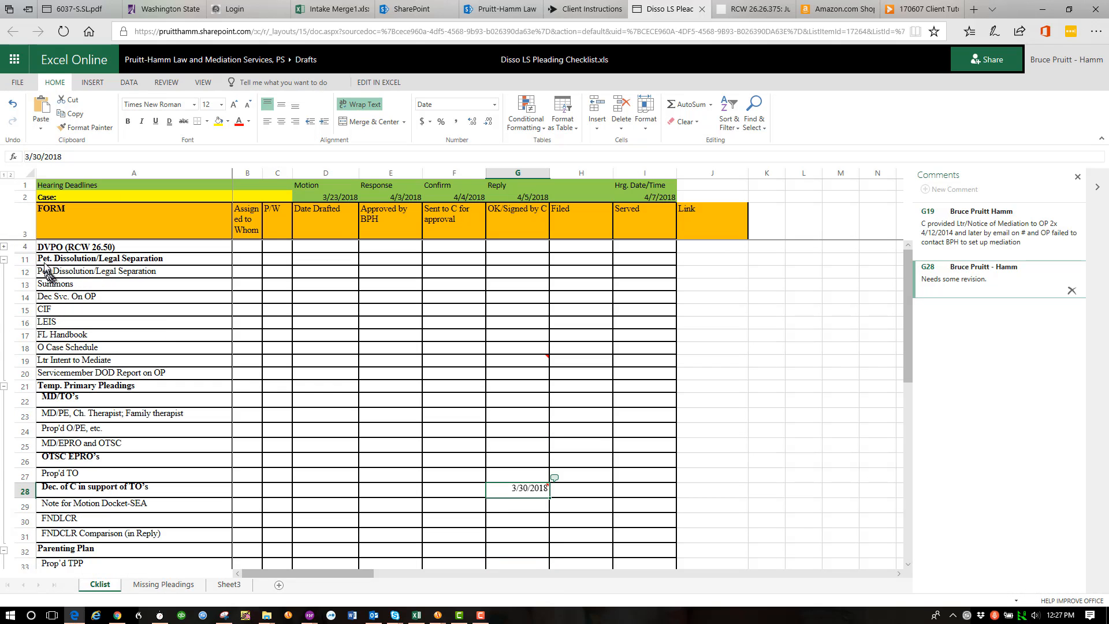
click(4, 263)
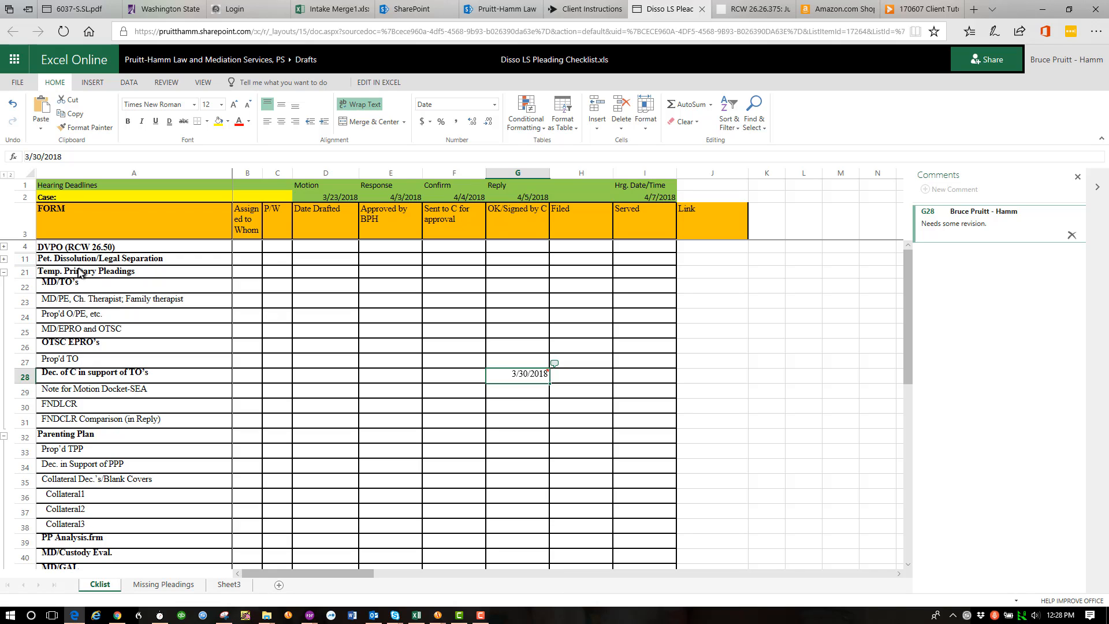
Step: Remove the bold formatting from the "Dec. of C in support of TO's" and "MD/TO's" form names
click(87, 380)
key(ctrl+b)
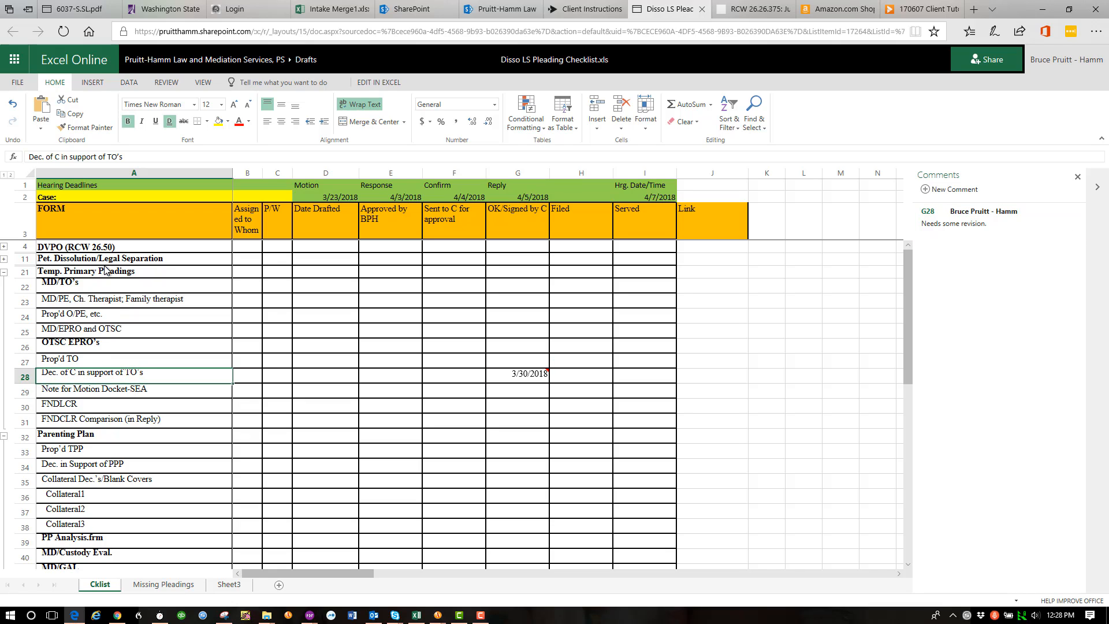
click(74, 289)
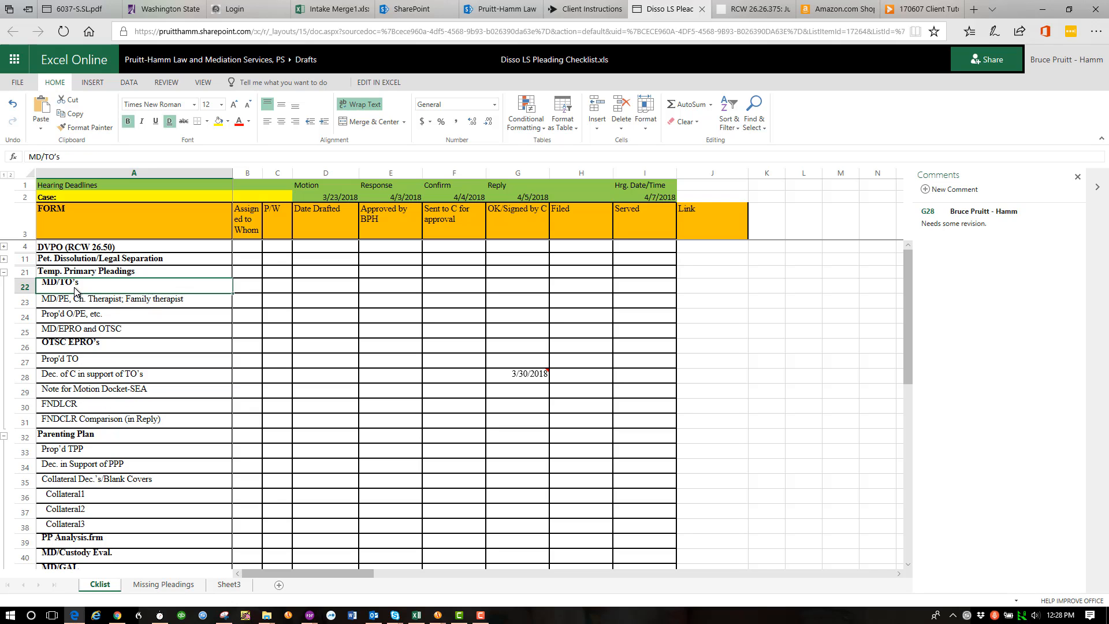
key(ctrl+b)
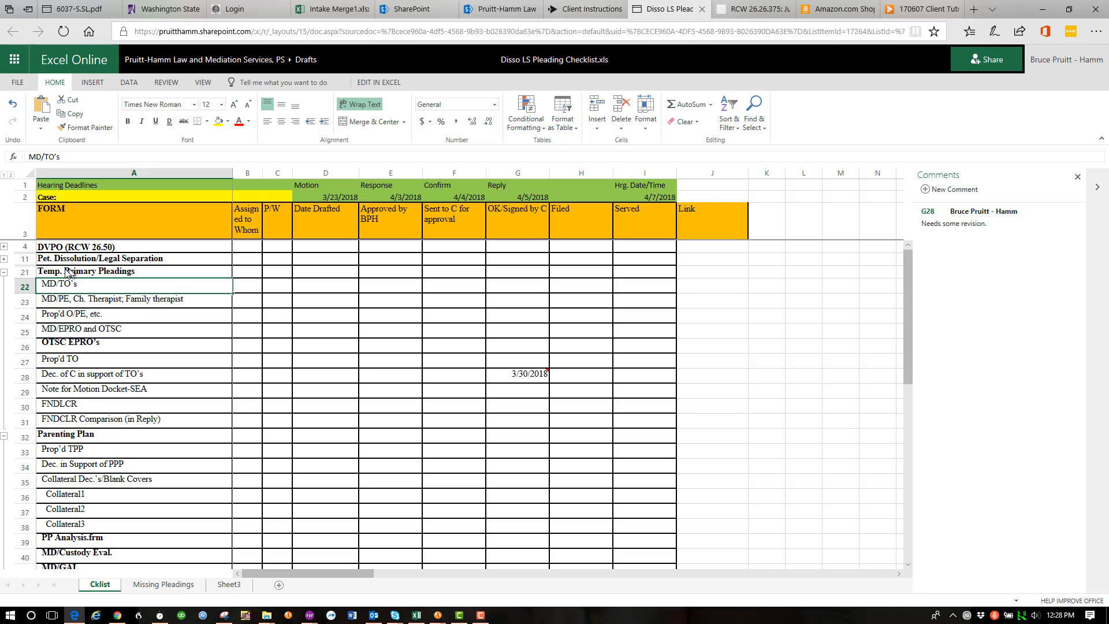
Step: Collapse the Temp. Primary Pleadings, Parenting Plan, Child Support and Anti-Harassment Petition (RCW 10.14) row groups
click(4, 272)
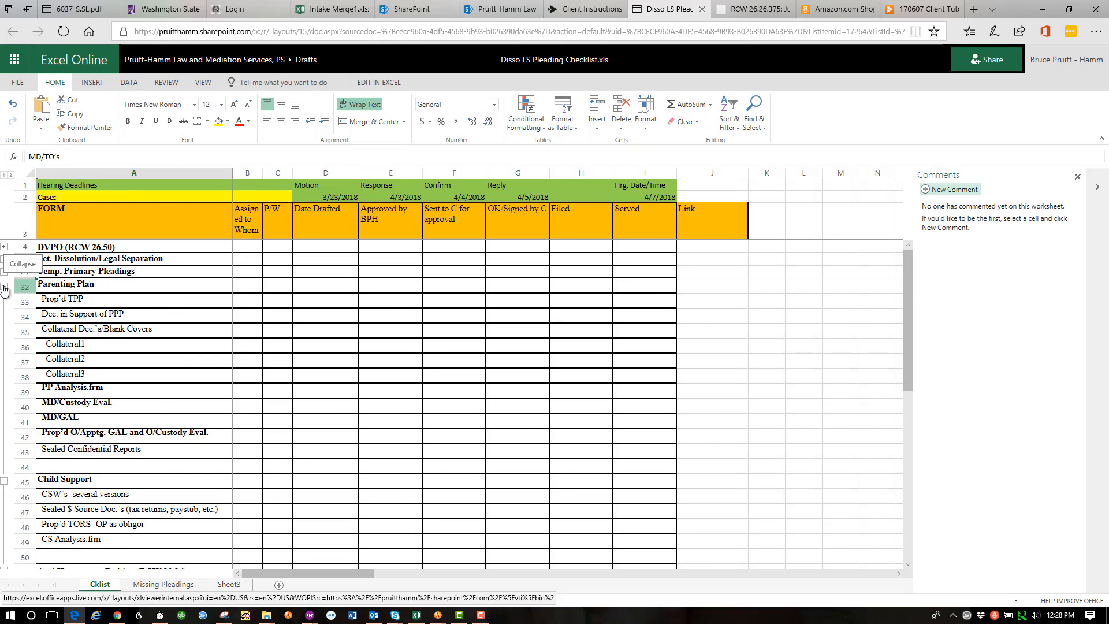
click(3, 287)
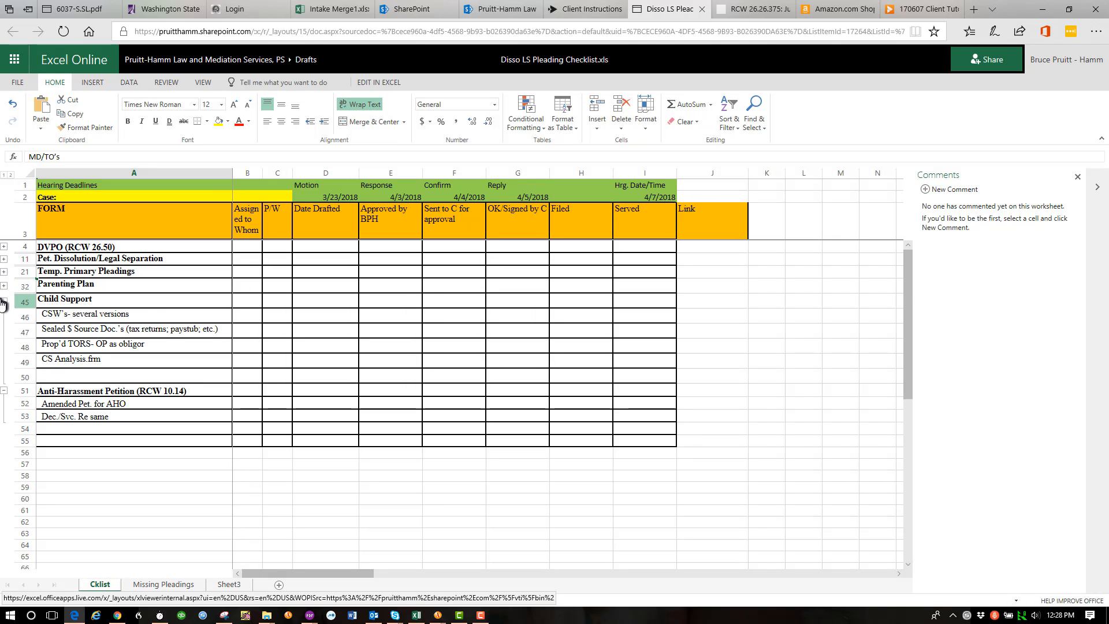
click(3, 301)
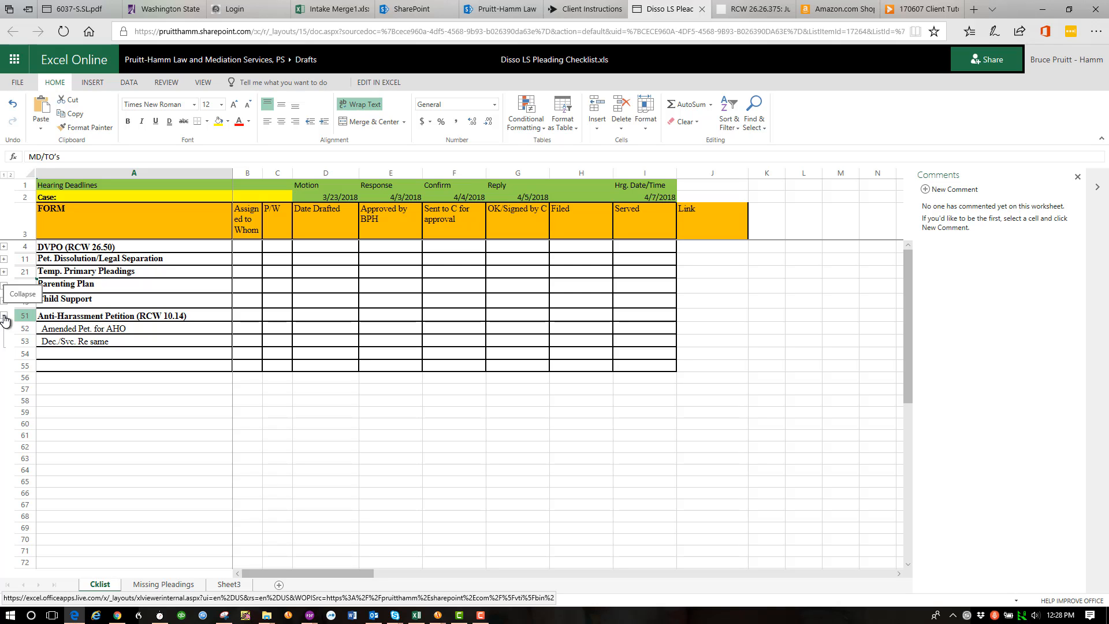
click(4, 317)
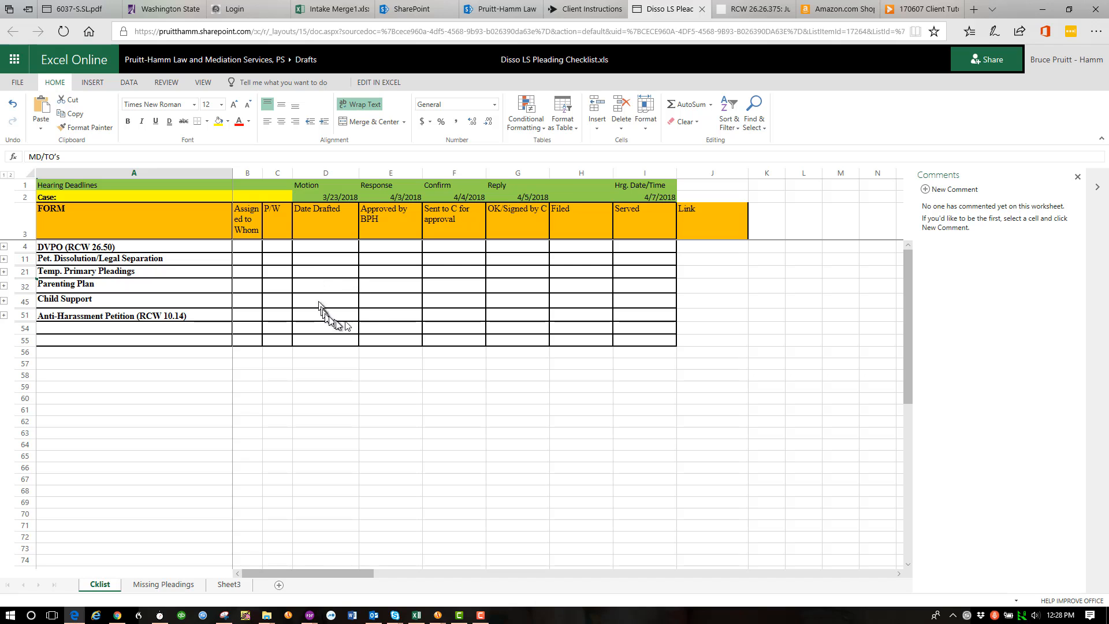
Step: Close the pleading checklist workbook and return to the client's Drafts folder in SharePoint
click(702, 9)
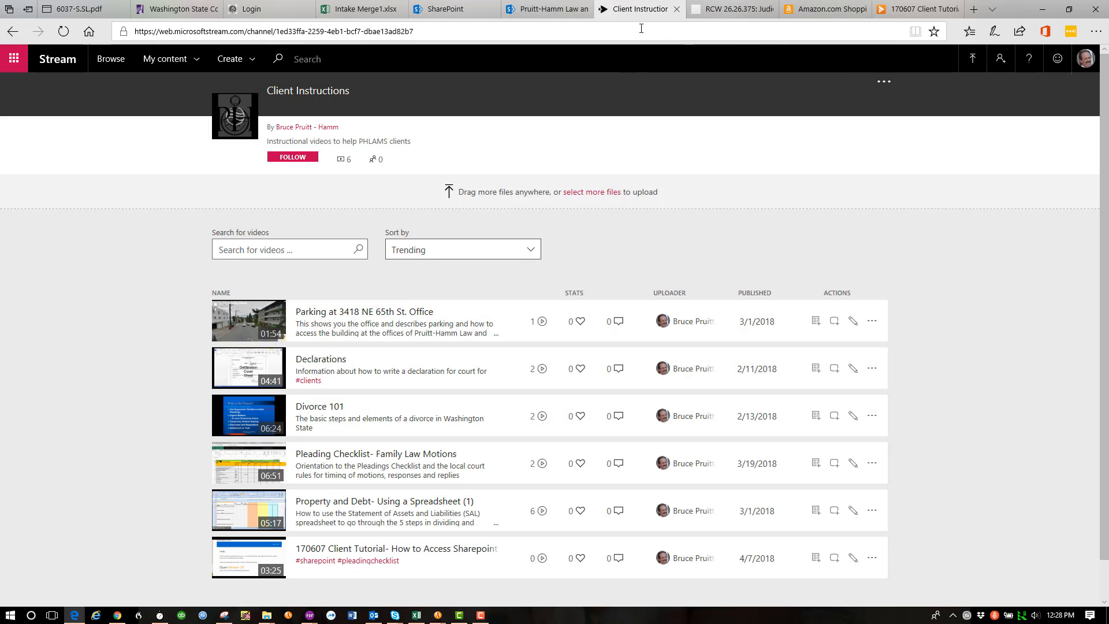
click(552, 12)
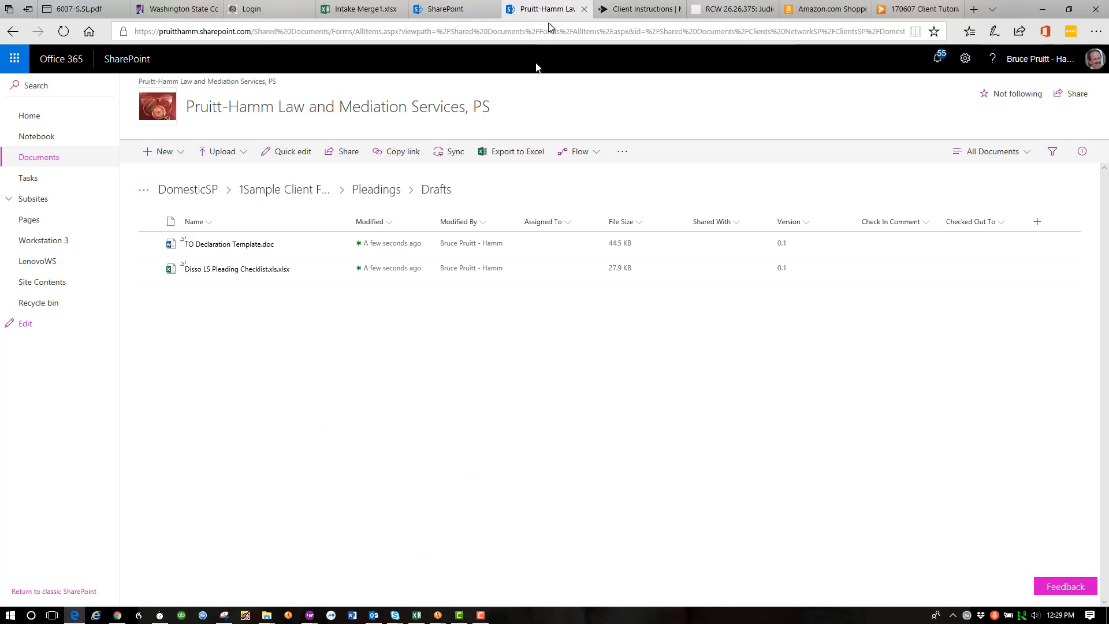